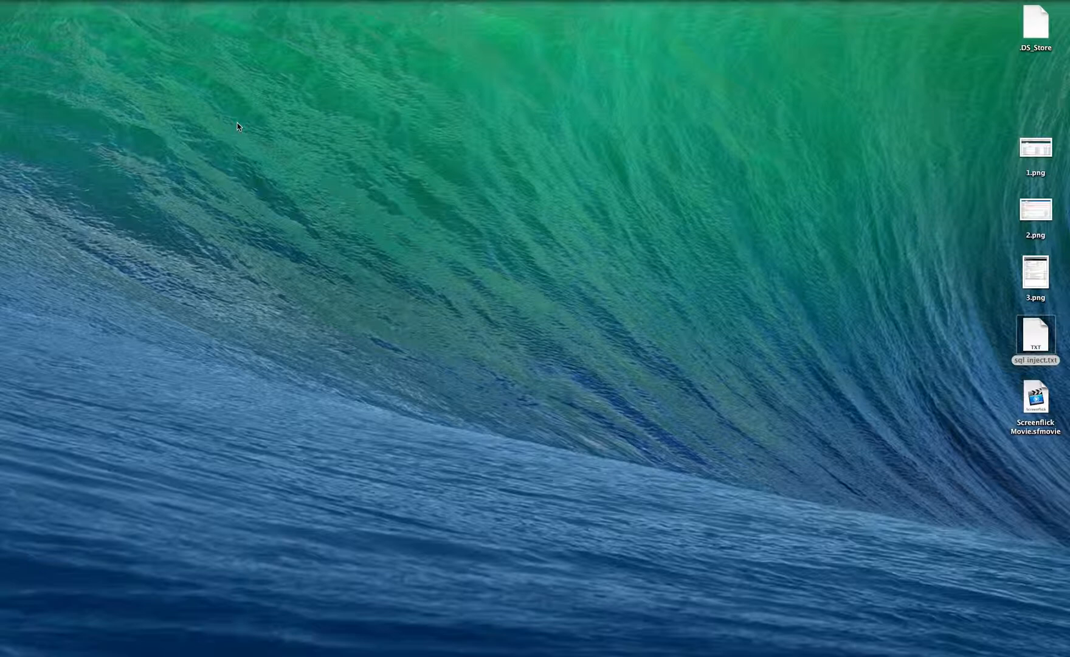
- Review the desktop images 1.png, 2.png and 3.png one after another, examining the SQL UnionSelect event and its QID, and close each
double_click(1041, 152)
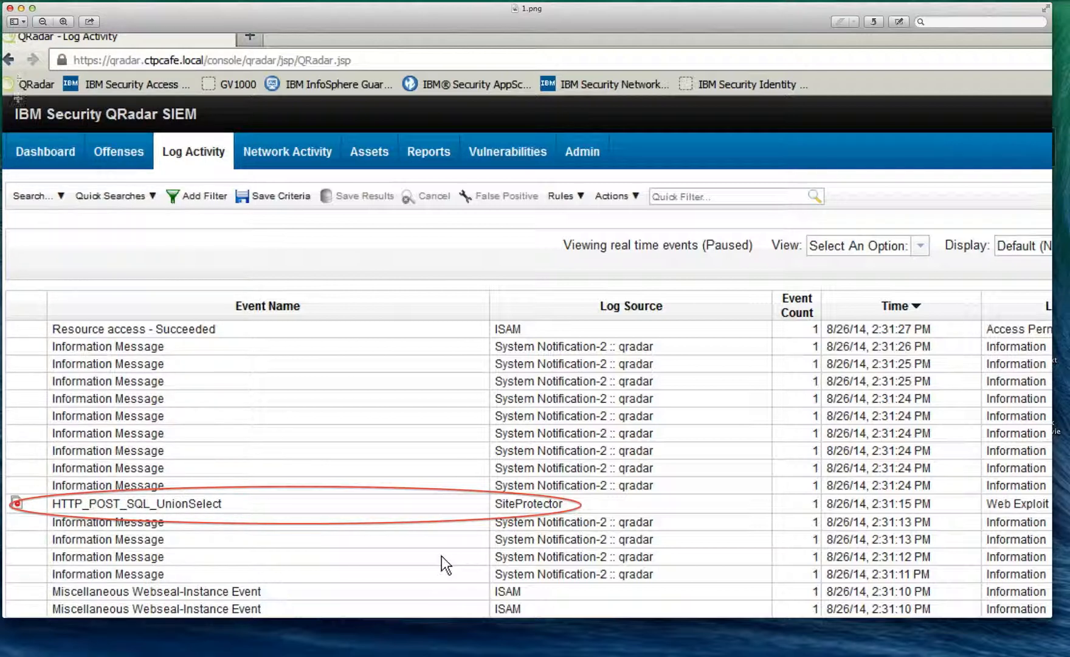
left_click(9, 8)
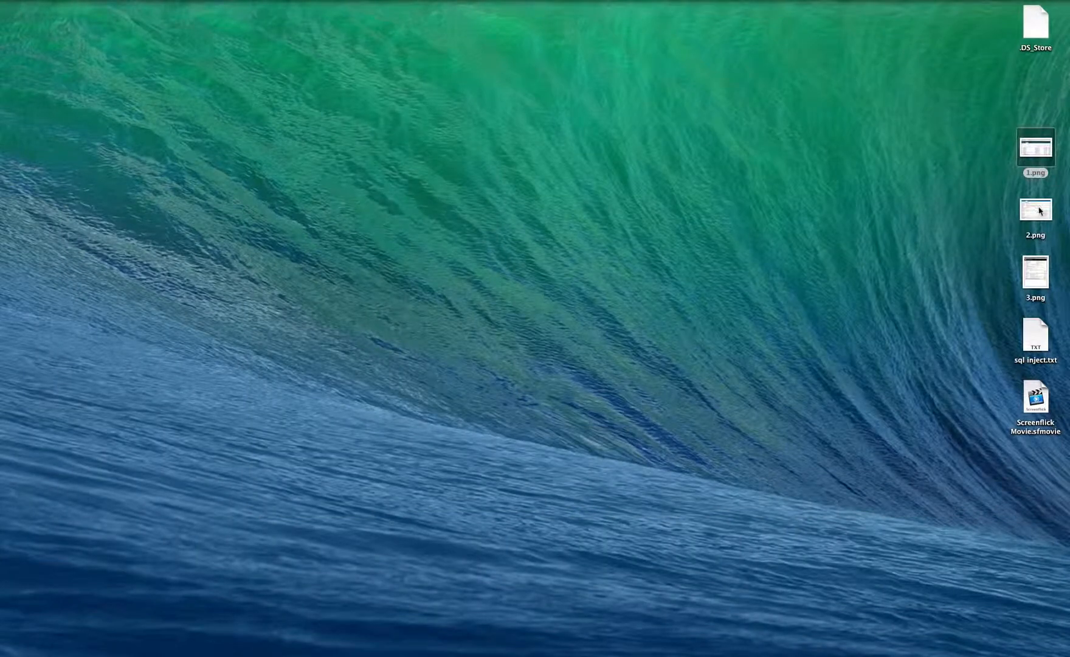
double_click(1037, 209)
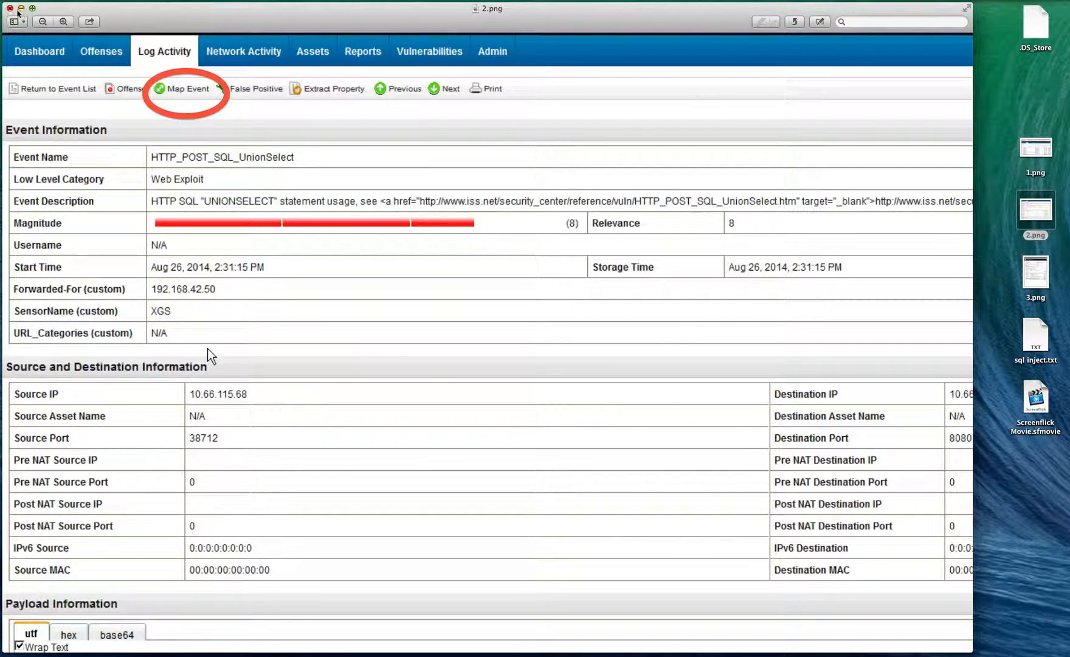
left_click(11, 8)
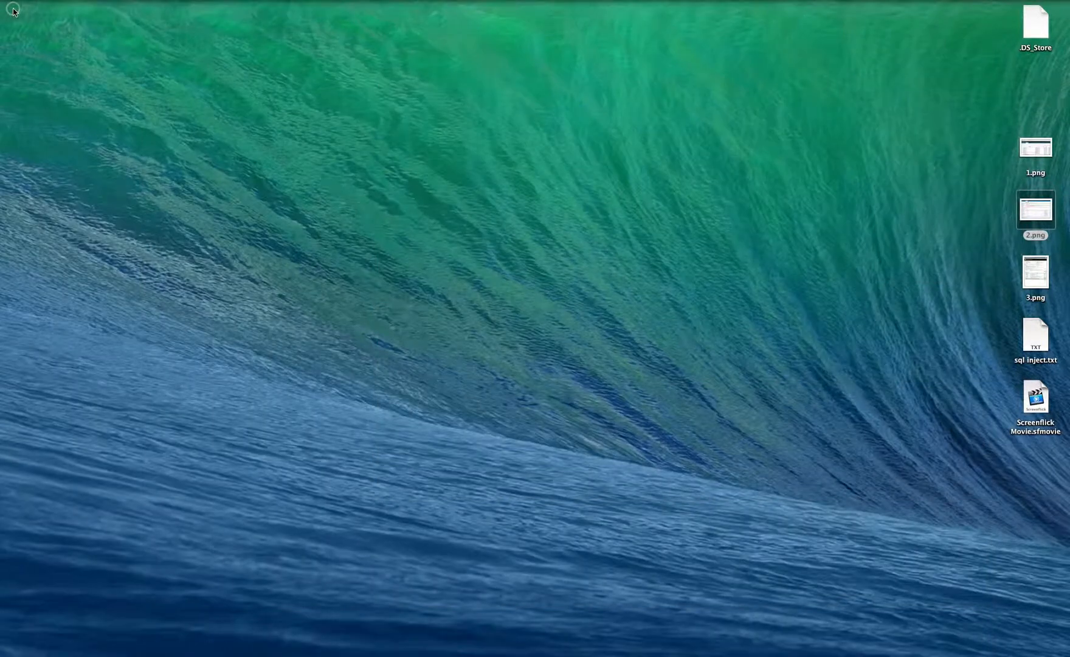
left_click(1041, 277)
double_click(1040, 277)
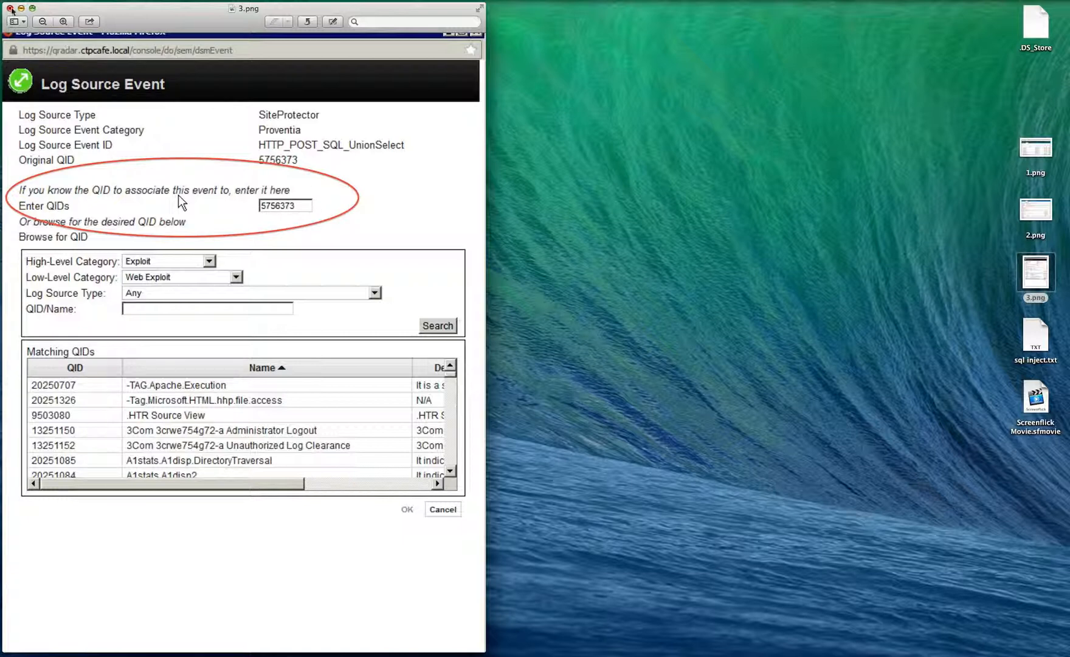
left_click(9, 9)
- Switch to QRadar in Firefox and start a new event rule from the offense rules, advancing the wizard to the Rule Test Stack Editor
mouse_move(409, 645)
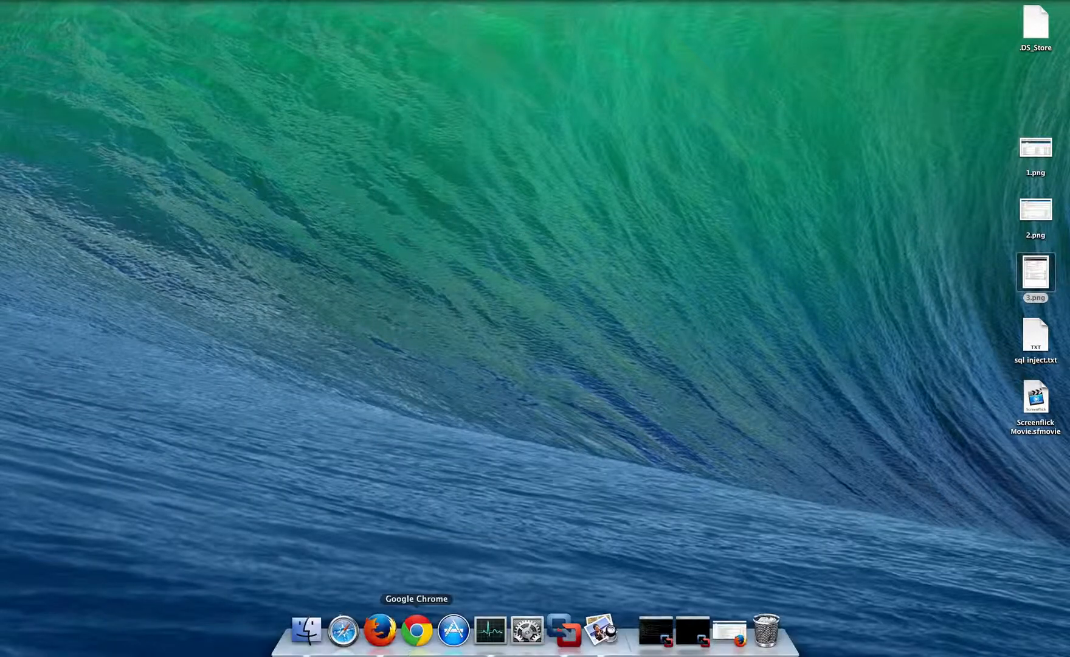
left_click(381, 632)
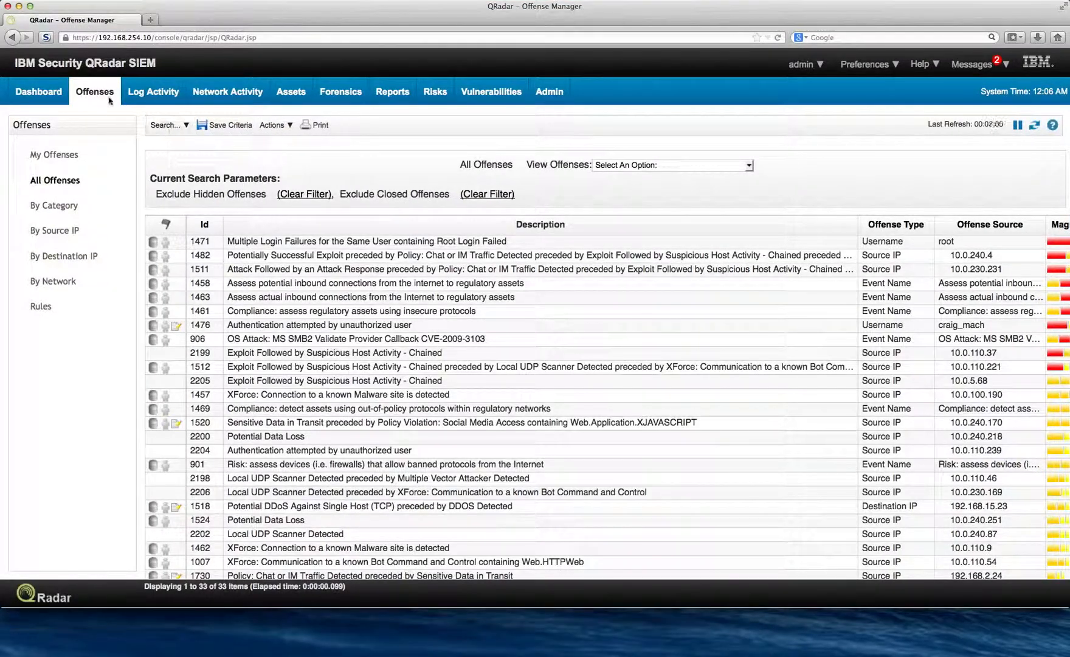
left_click(41, 307)
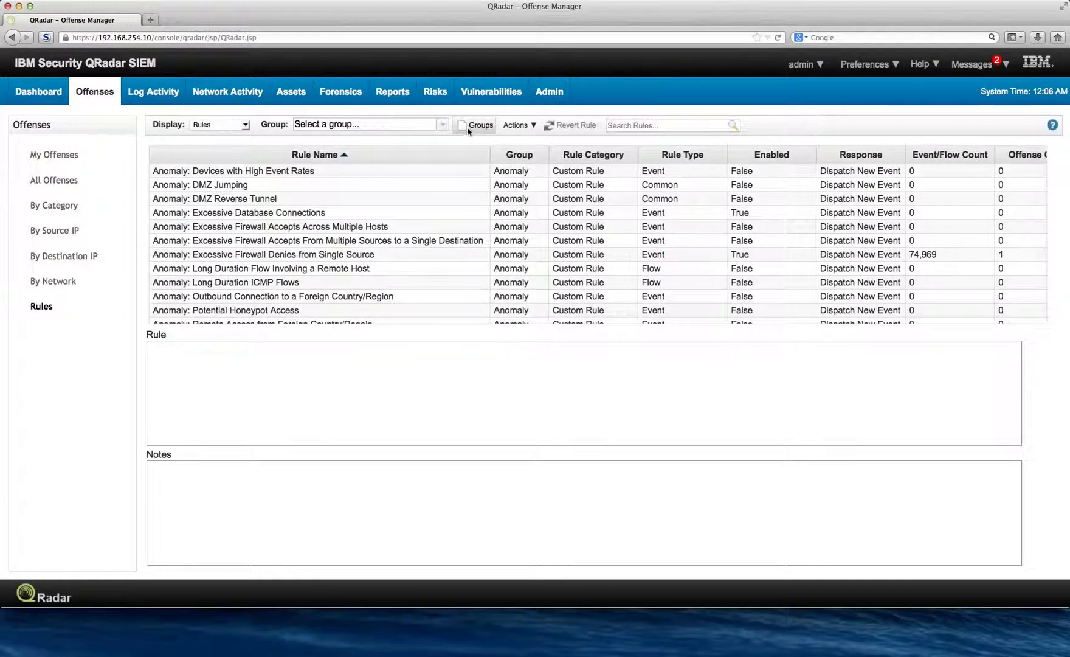
left_click(509, 125)
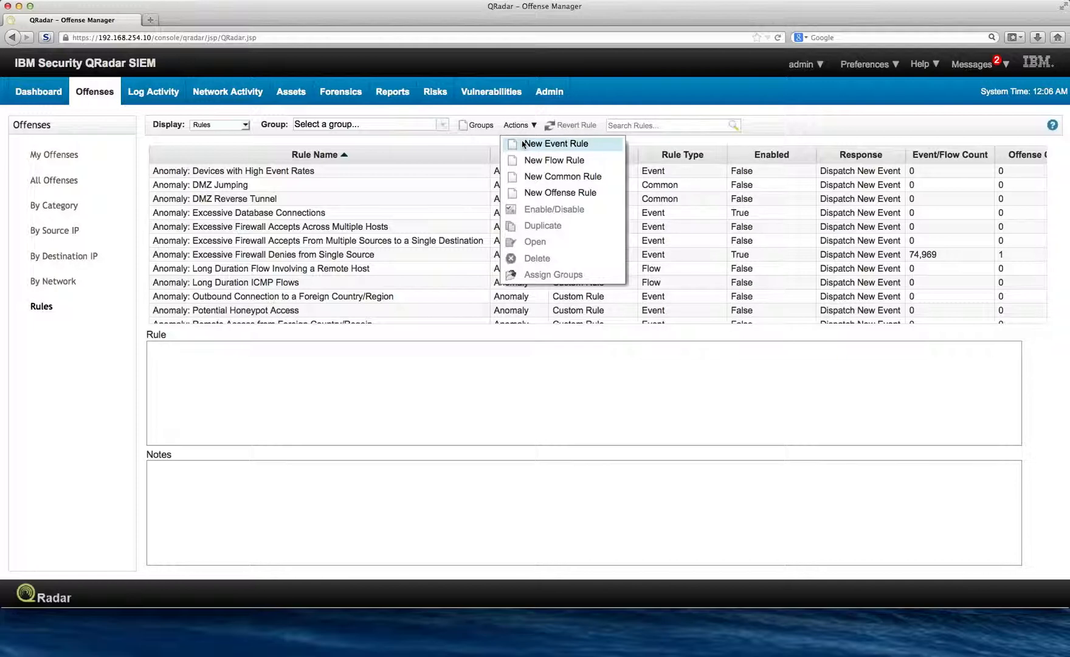
left_click(523, 144)
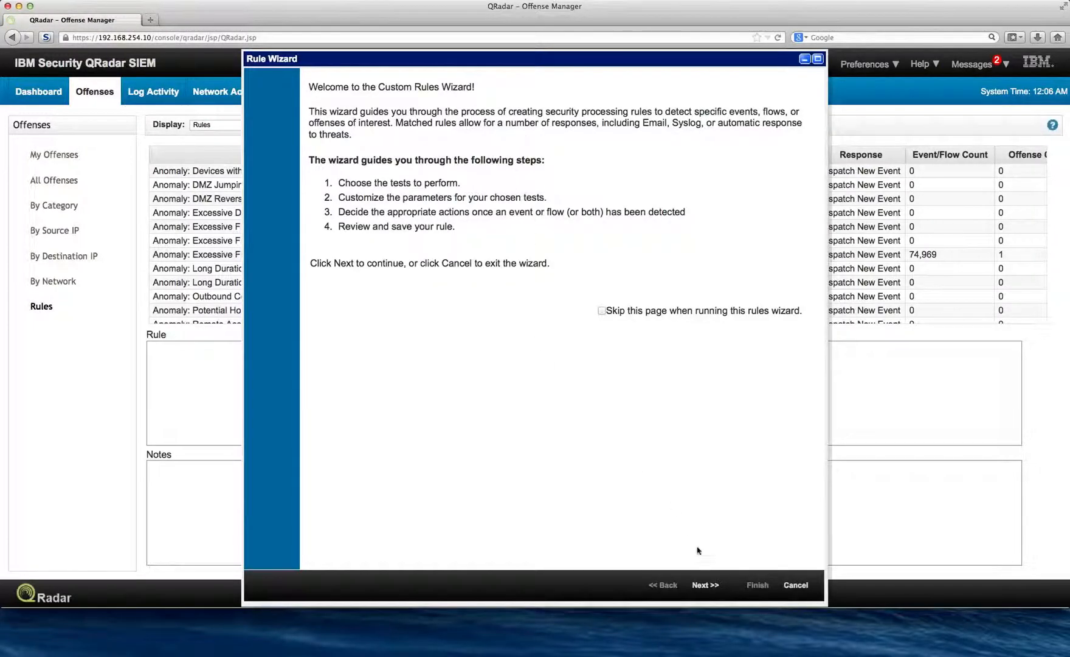
left_click(707, 583)
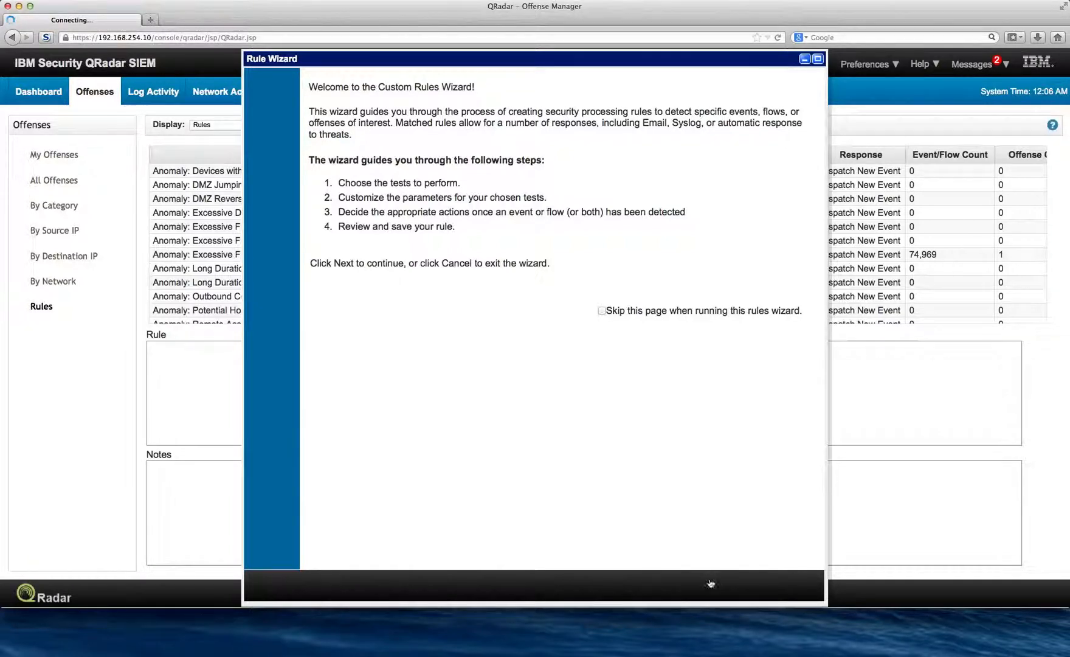
left_click(708, 585)
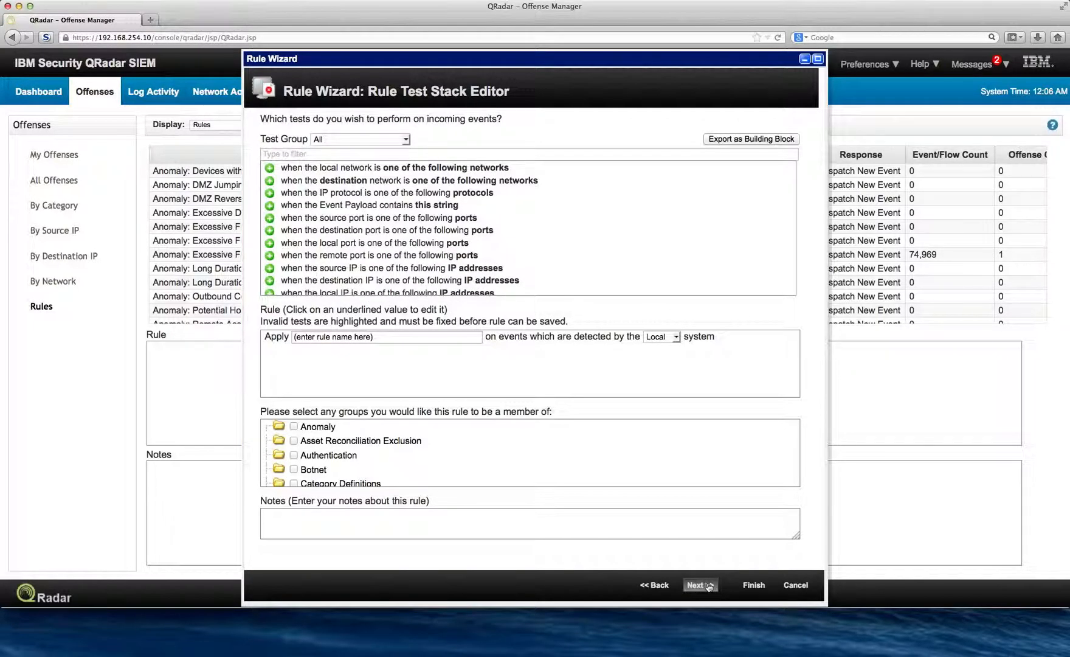
- Filter the tests by "qid" and add "when the event QID is one of the following QIDs" to the rule
left_click(319, 155)
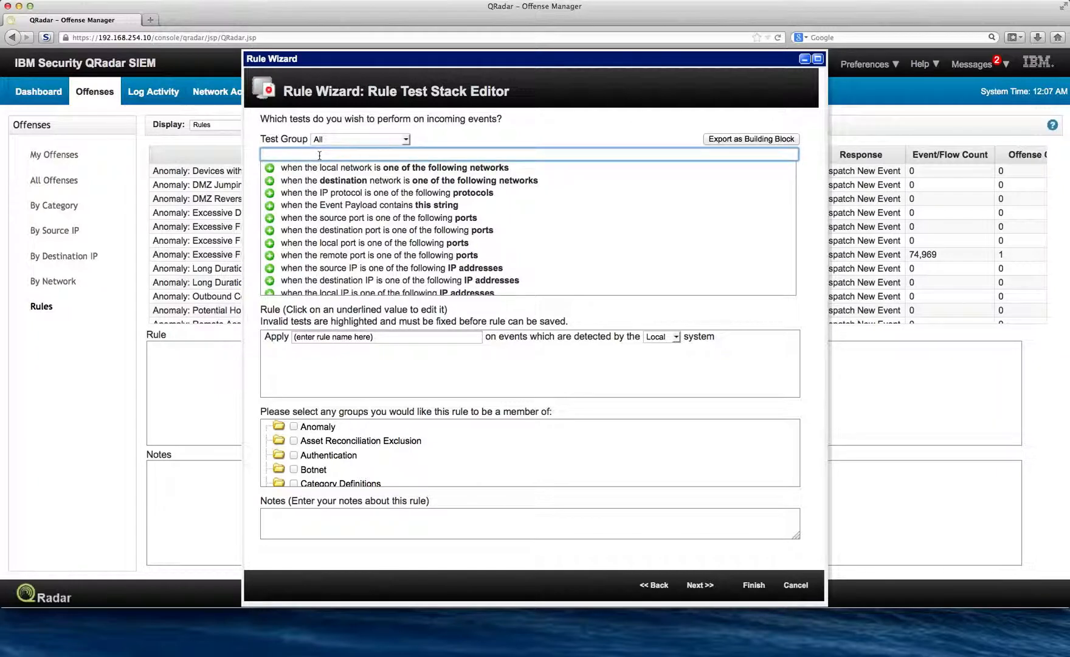
type("qid")
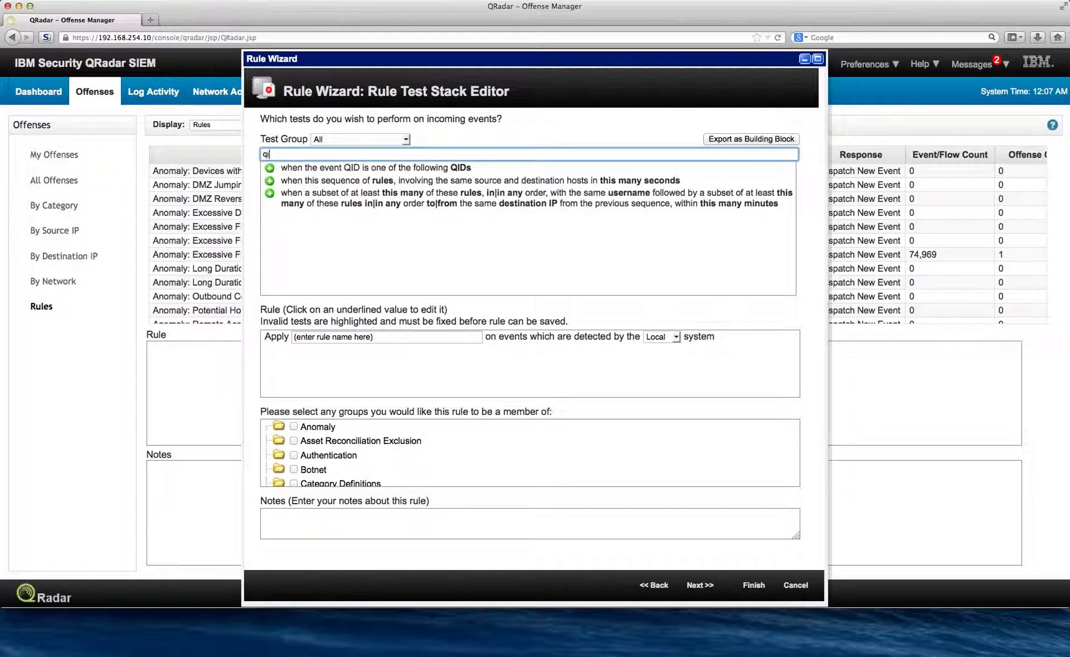
left_click(270, 168)
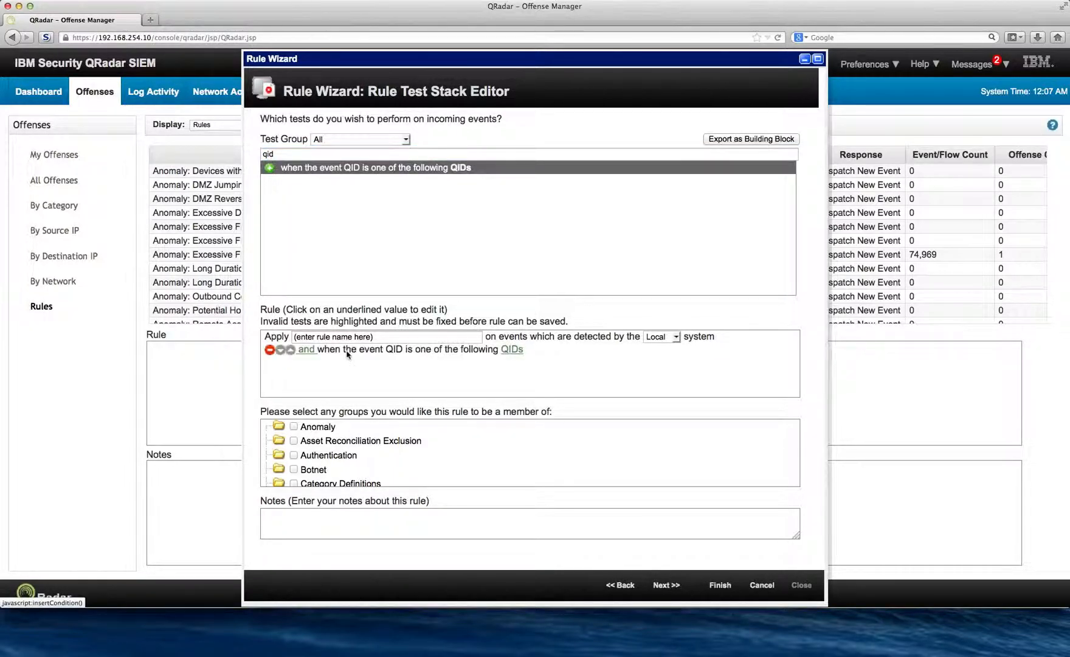
- Set the QID test's value to 5756373, HTTP_POST_SQL_UnionSelect, by searching for that QID, and submit the selection
left_click(511, 349)
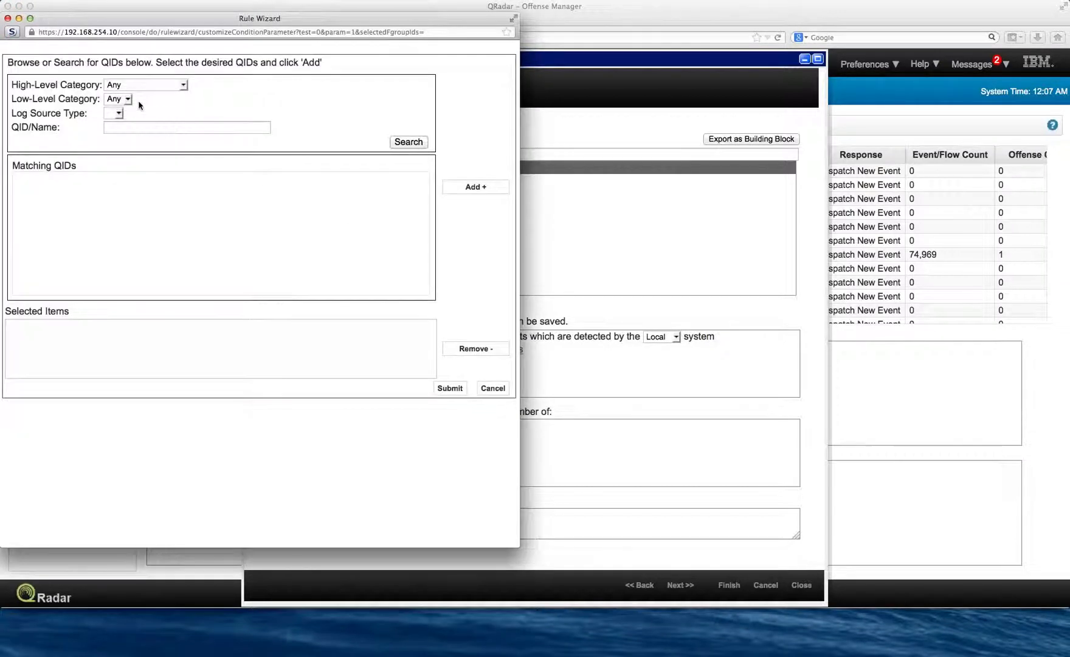
left_click(123, 129)
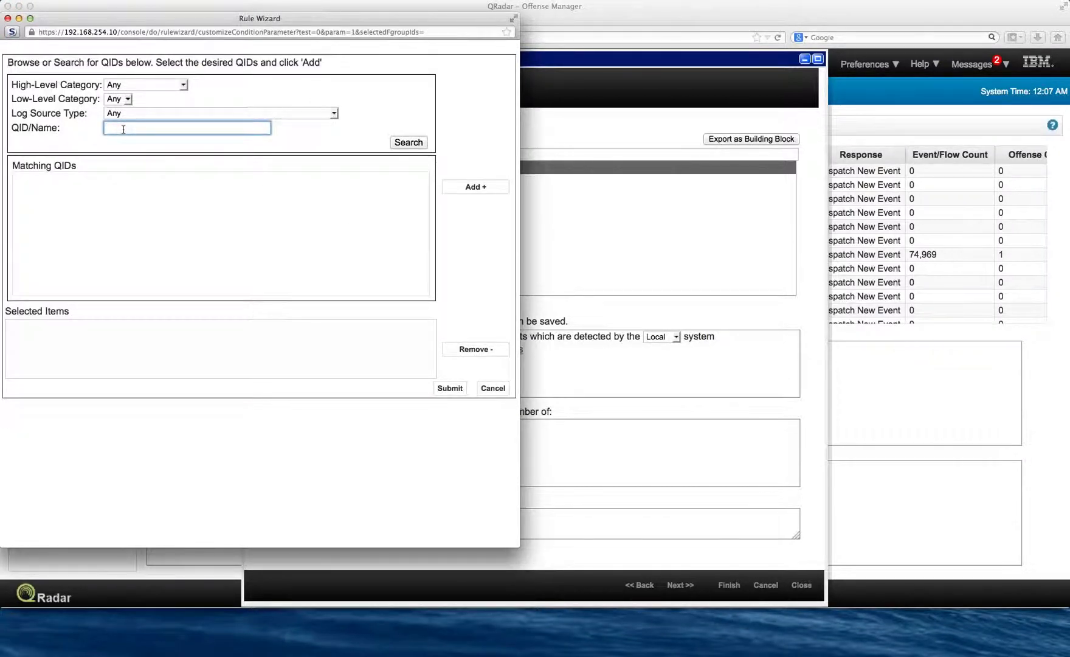
type("575")
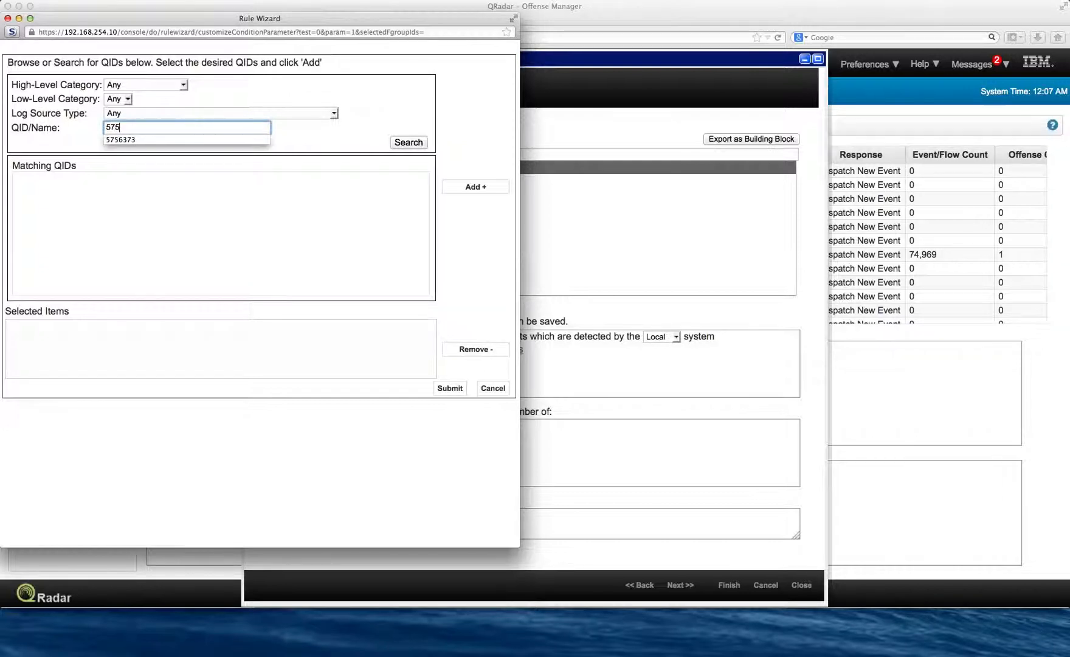
type("6373")
left_click(409, 144)
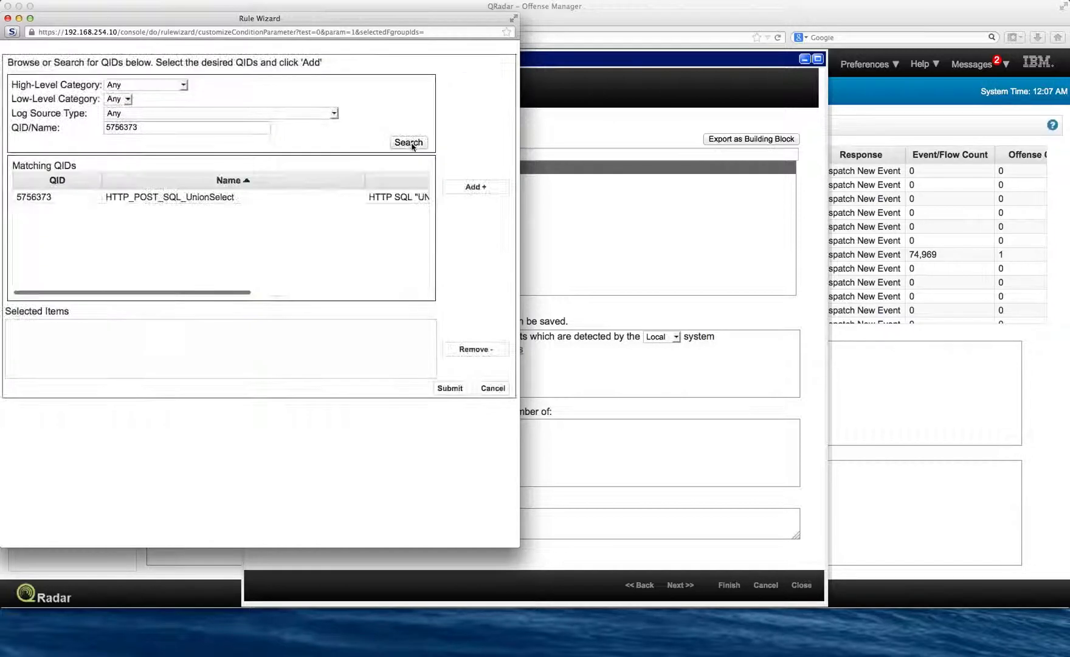
double_click(190, 196)
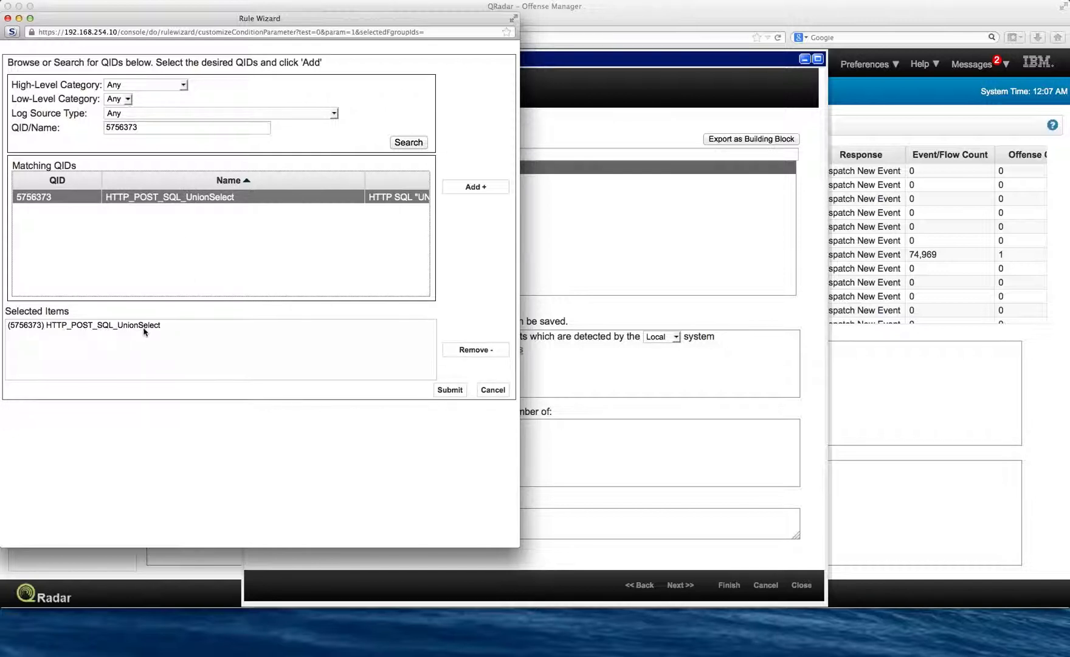
left_click(459, 391)
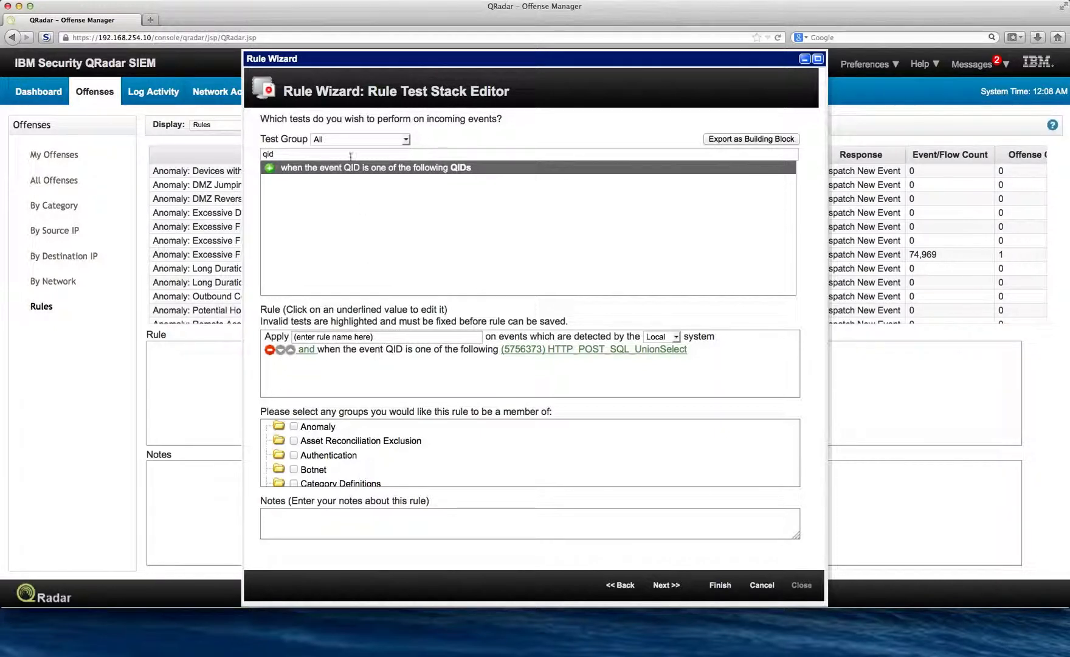
- Filter the tests by "event cat", add the event category test to the rule, and remove its duplicate entry
left_click_drag(332, 153, 222, 143)
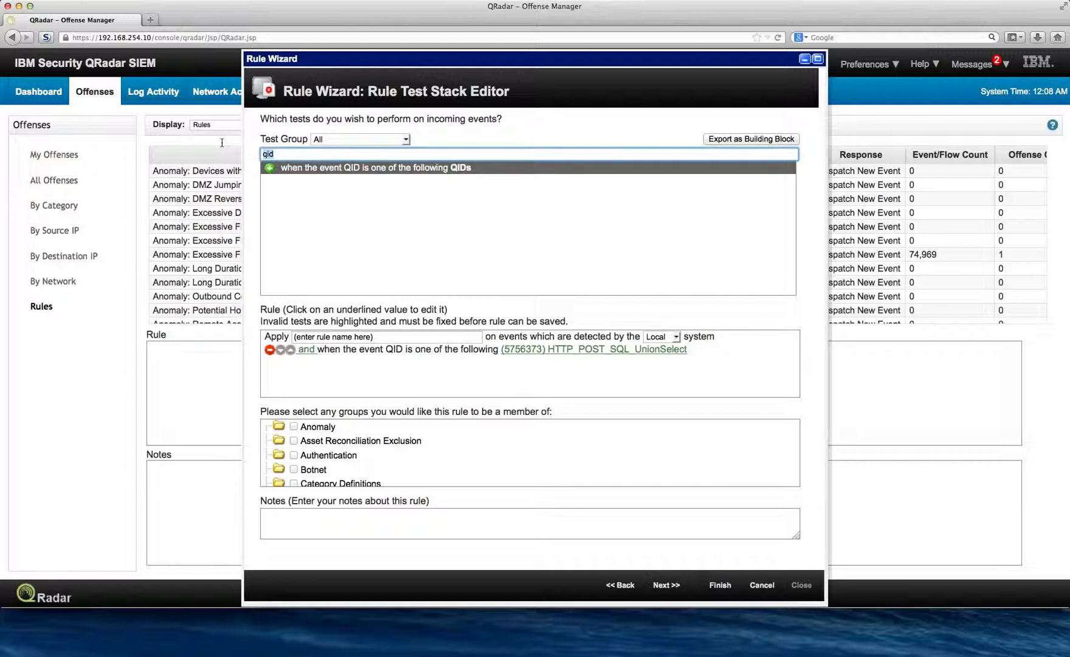
type("even")
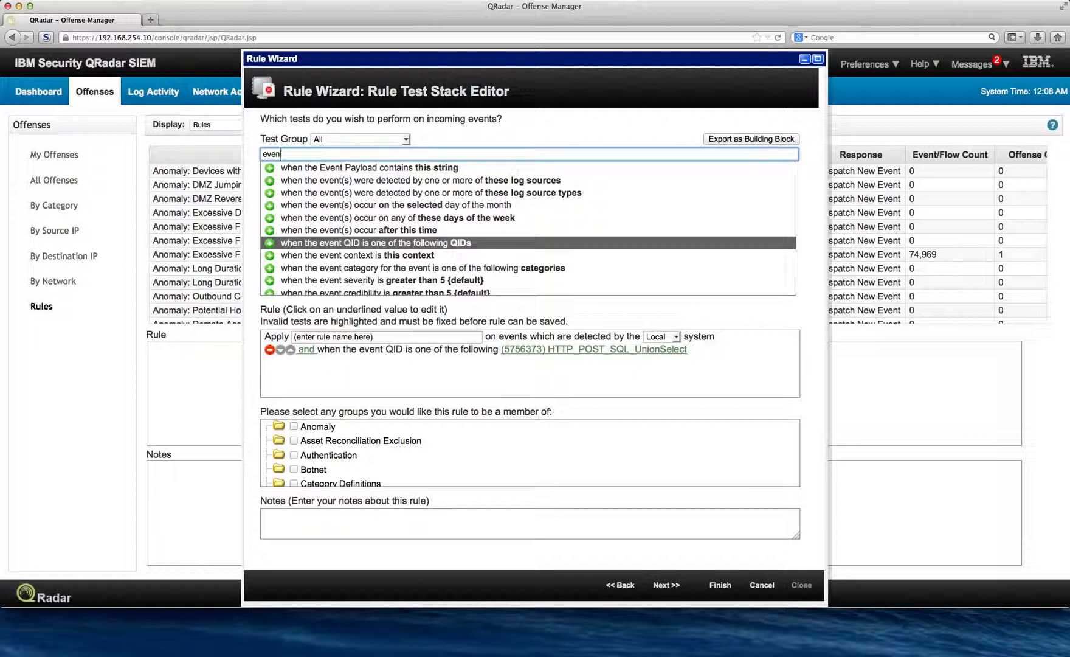
type("t cat")
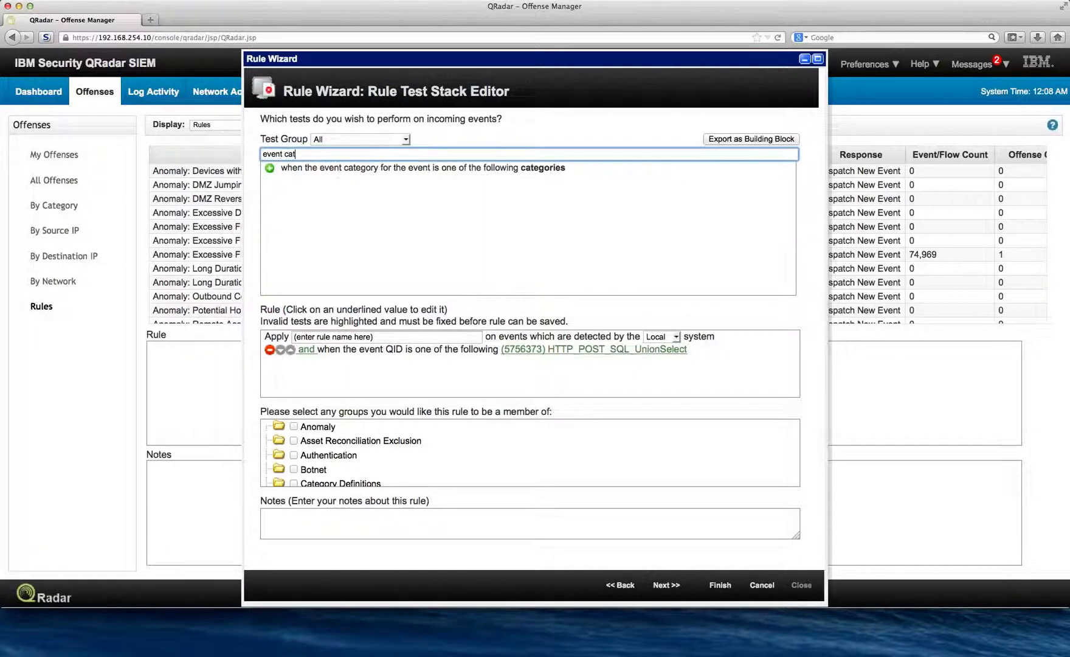
left_click(270, 169)
left_click(270, 168)
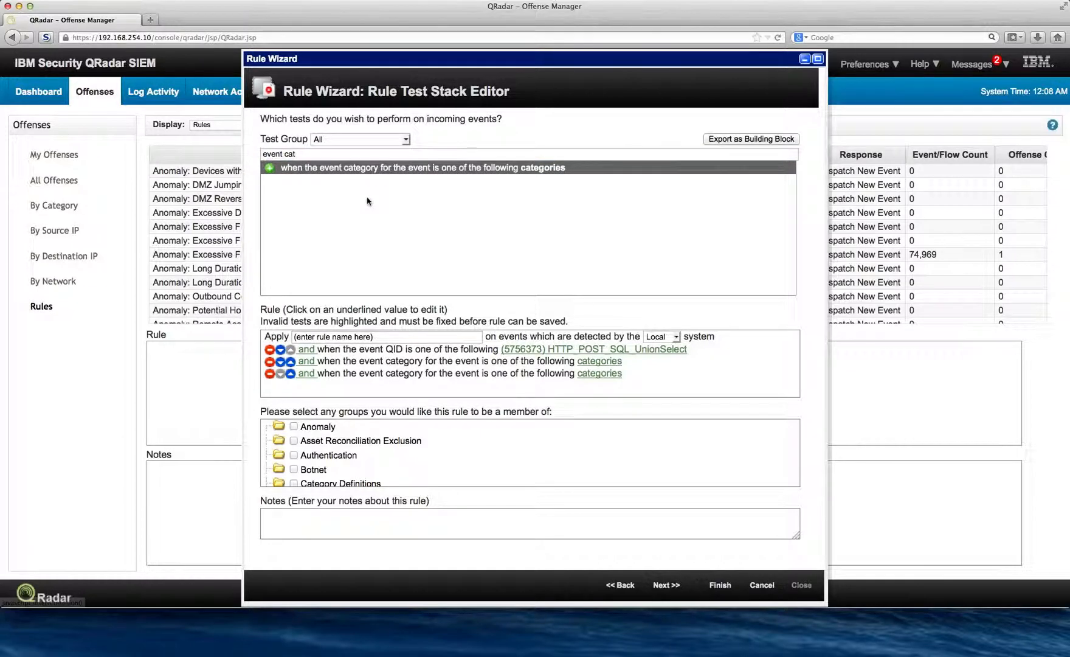
left_click(269, 373)
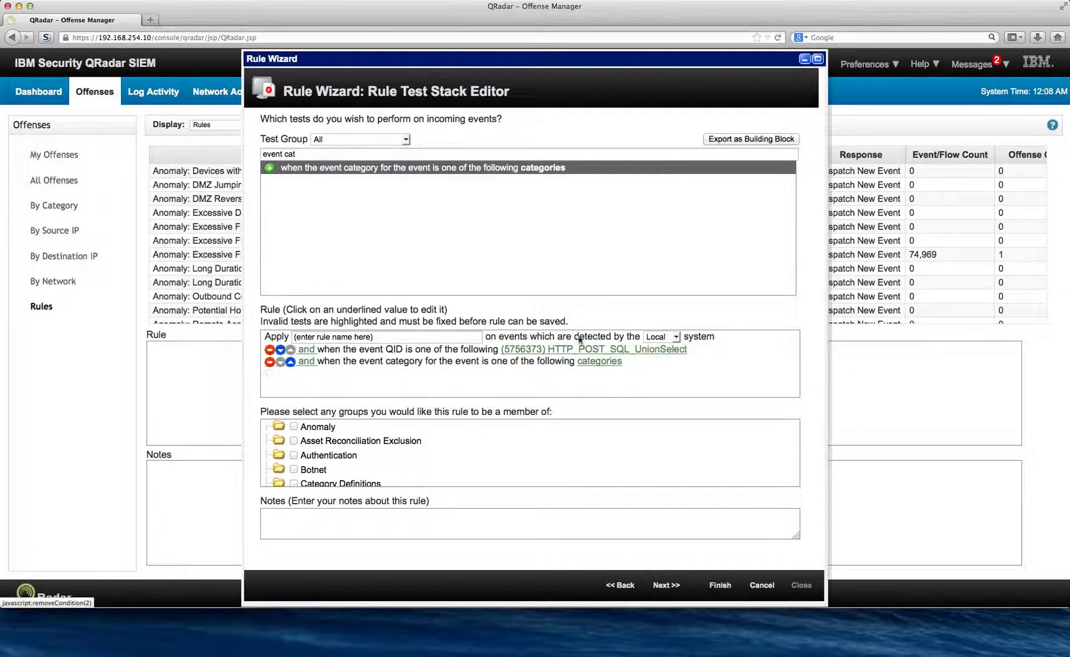
- Set the event category test to Exploit.SQL Injection, filtering the categories by "sql", and submit the selection
left_click(591, 363)
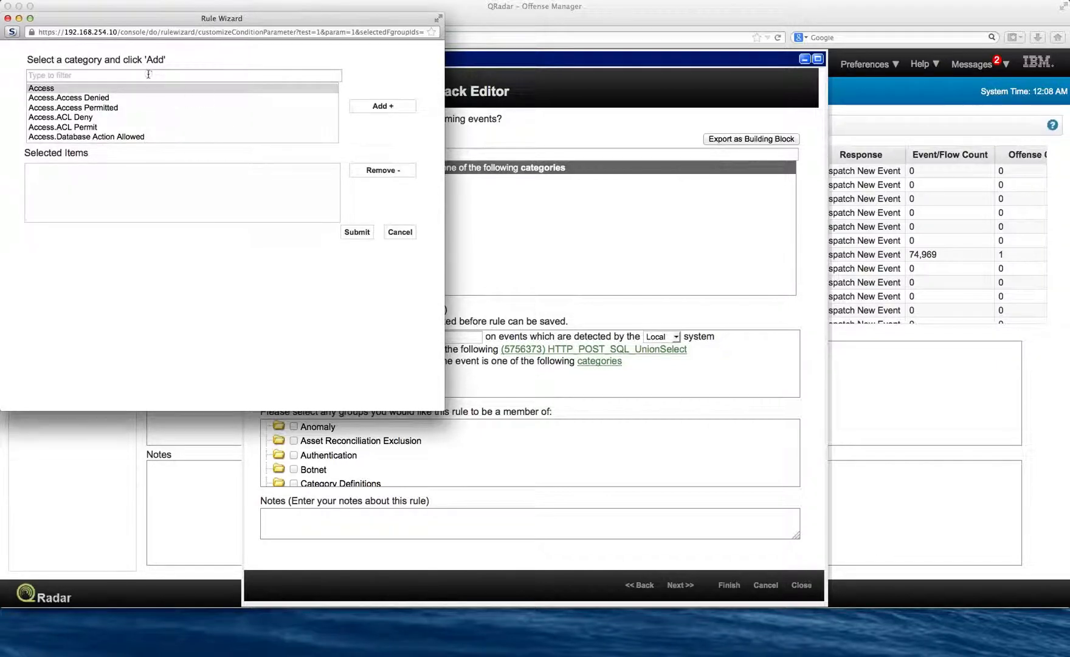
left_click(148, 74)
type("s")
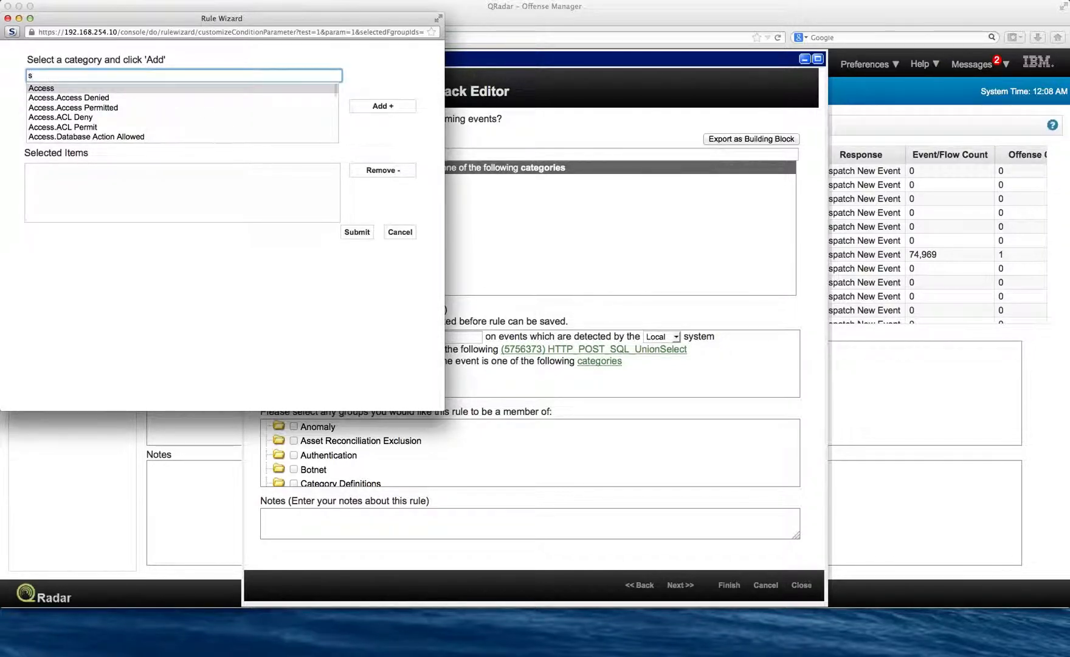
type("ql")
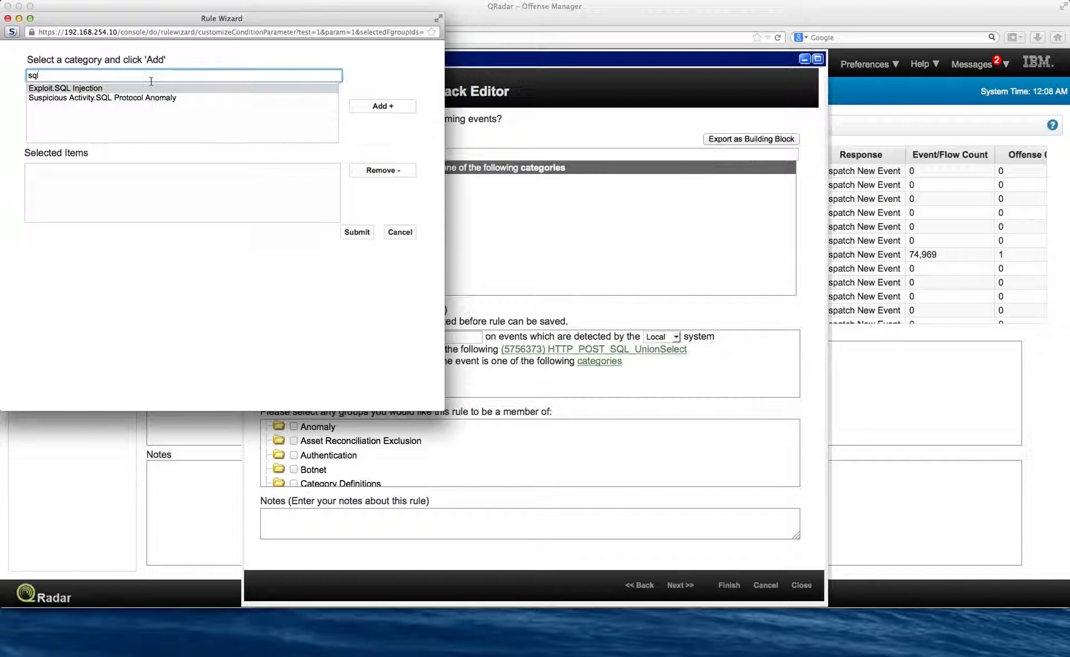
left_click(88, 88)
left_click(373, 107)
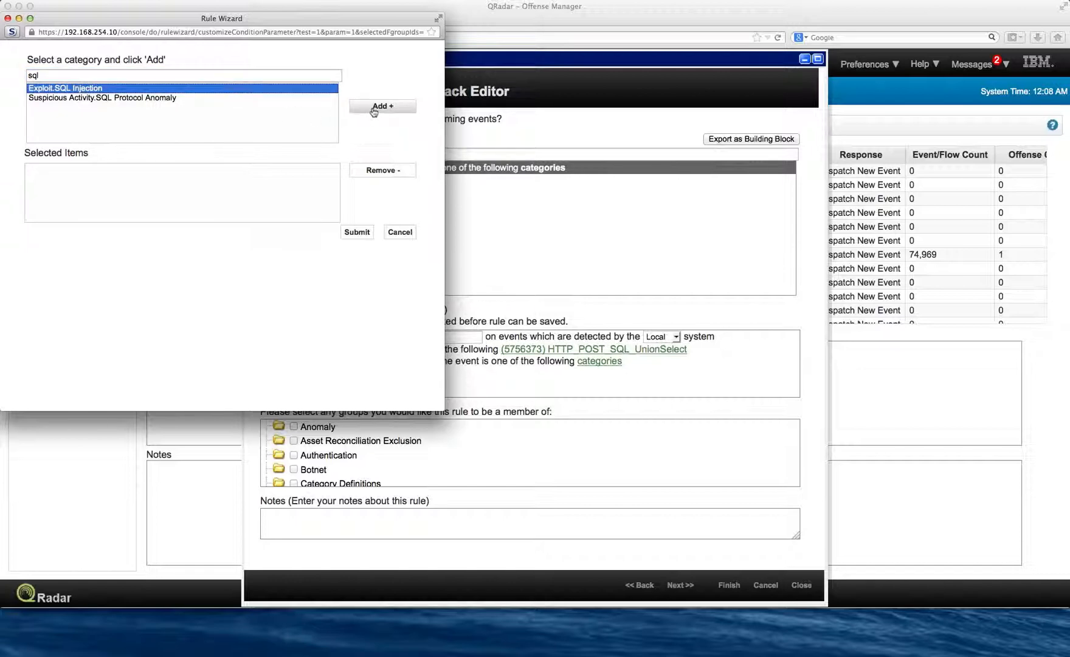
left_click(357, 234)
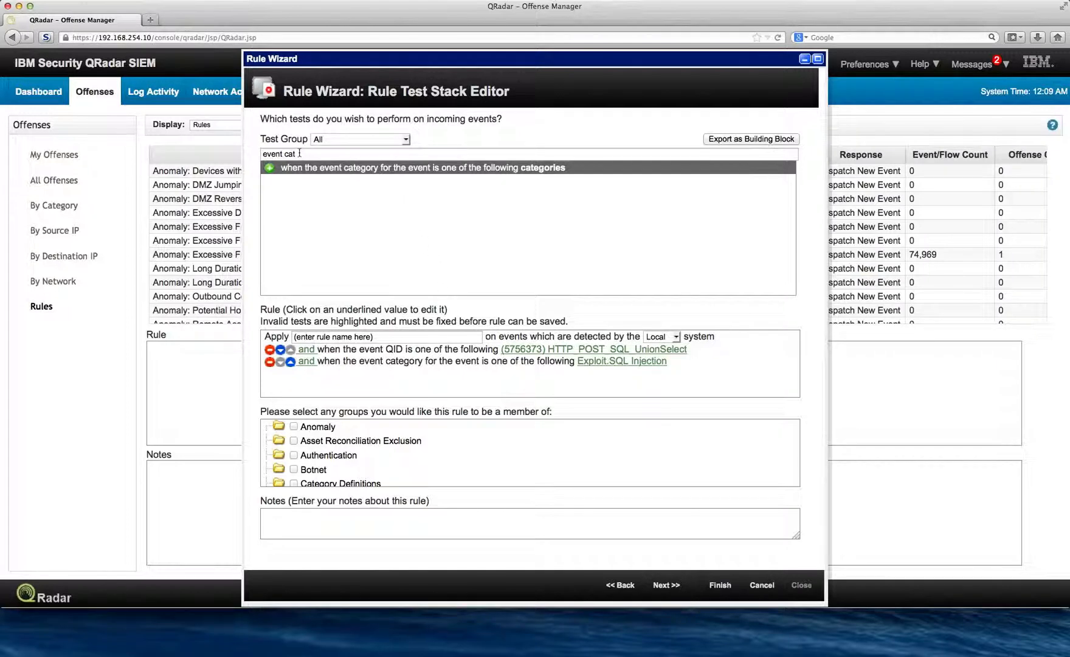
- Filter the tests by "destination is vulner" and add the test for a destination vulnerable to current exploit on any port
left_click_drag(299, 153, 249, 150)
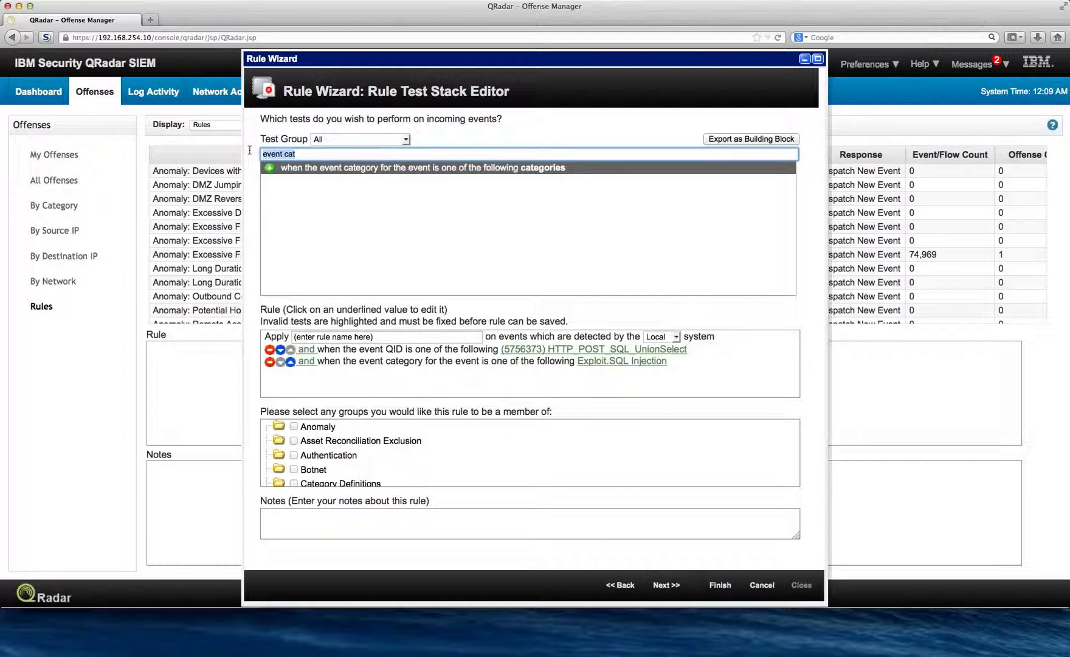
type("destina")
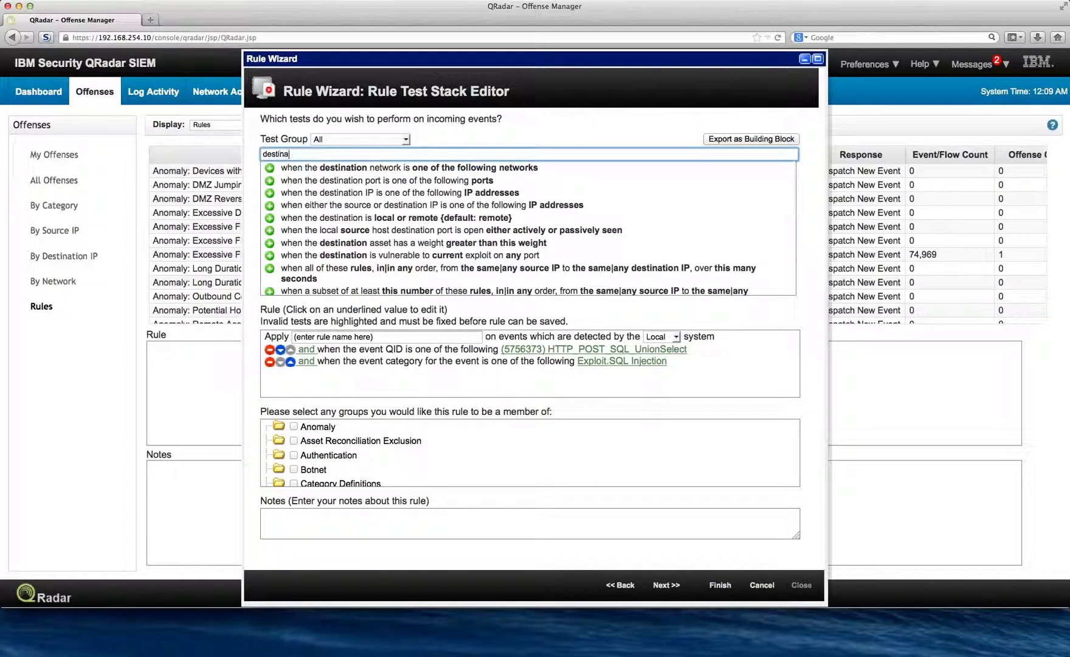
type("tion is vulner")
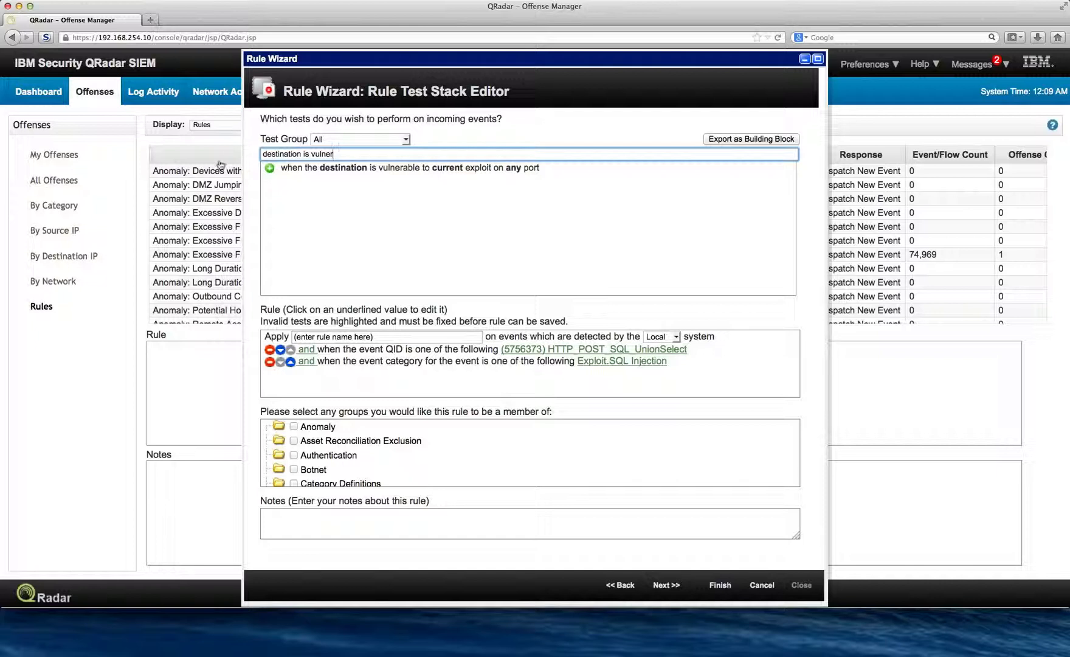
left_click(270, 169)
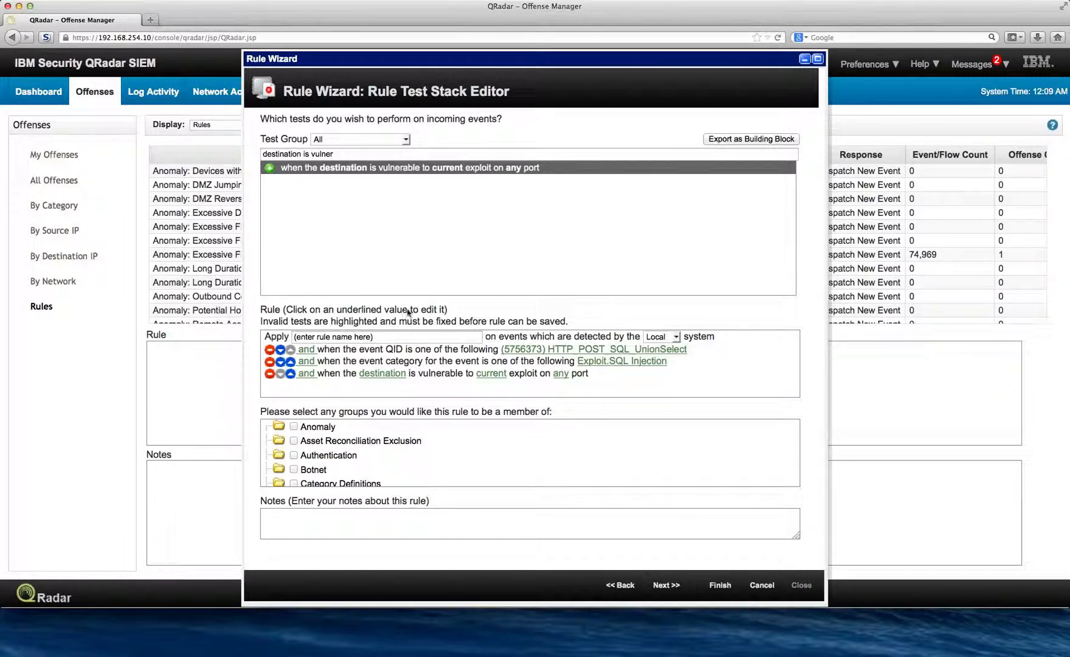
- Name the rule "SQL Injection when target is vulnerable" and continue to the rule response settings
left_click_drag(382, 338, 277, 330)
key("BackSpace")
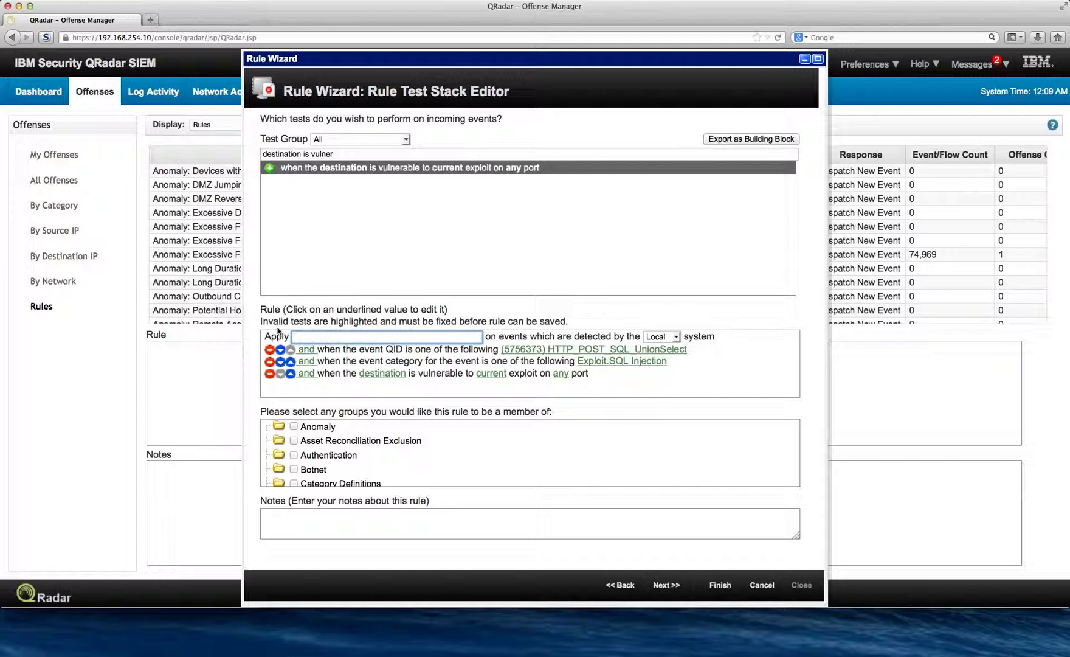
type("S")
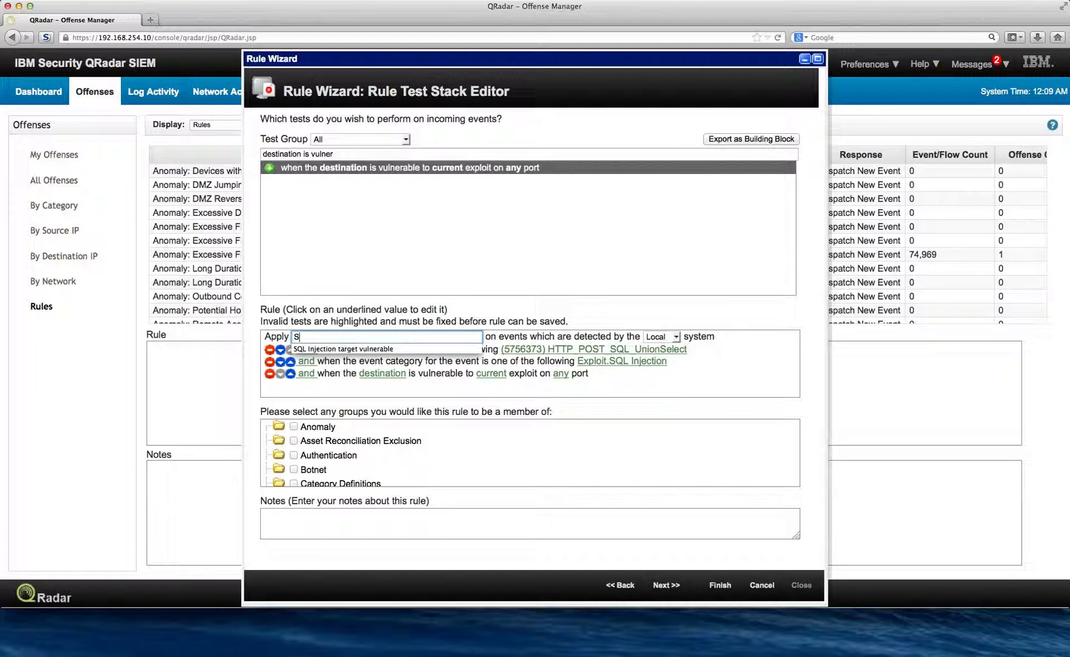
left_click(295, 350)
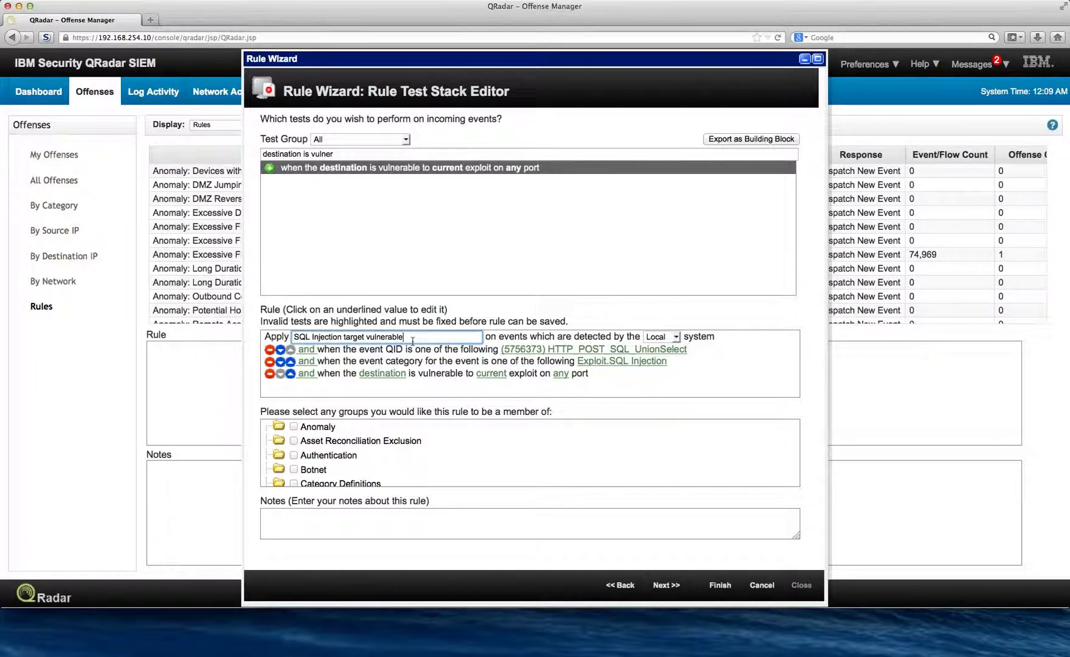
left_click(344, 337)
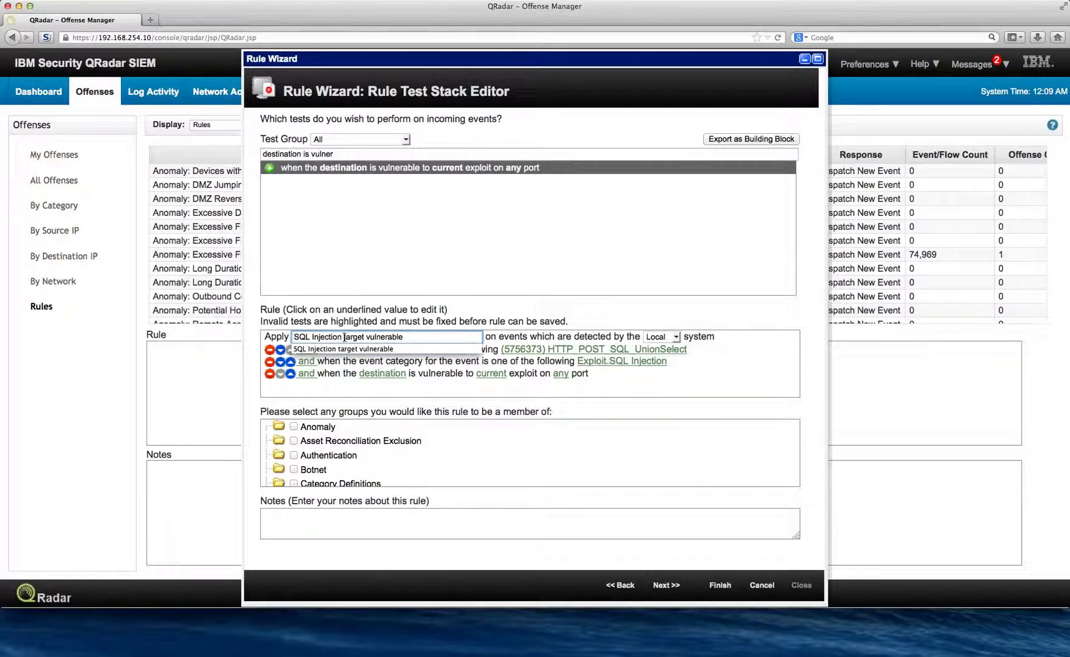
type("when")
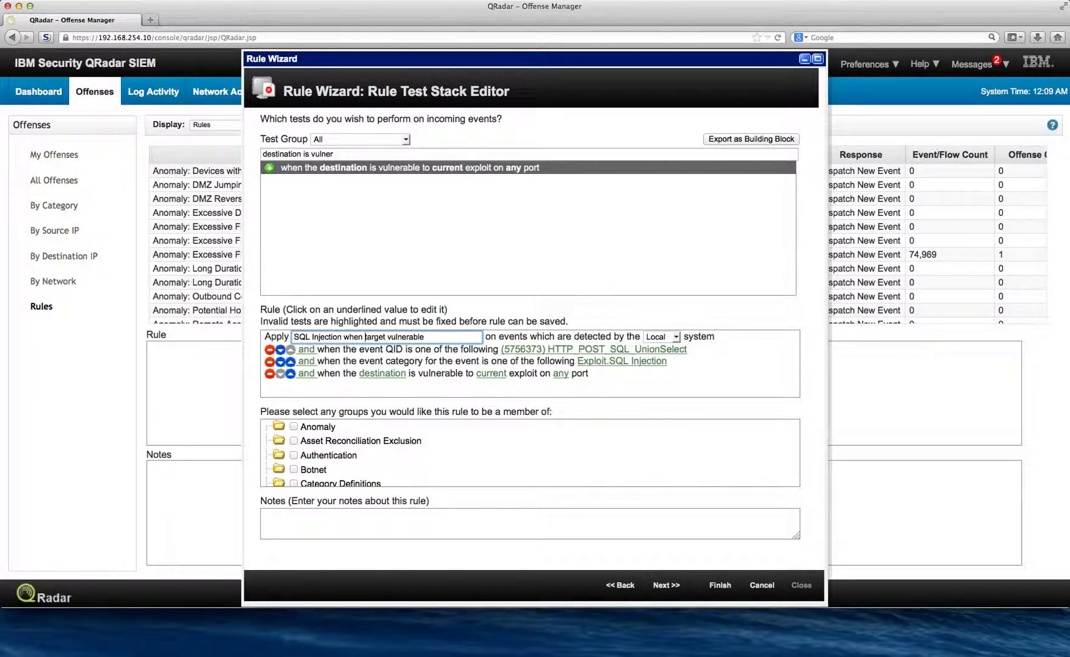
left_click(386, 338)
type("is")
left_click(666, 584)
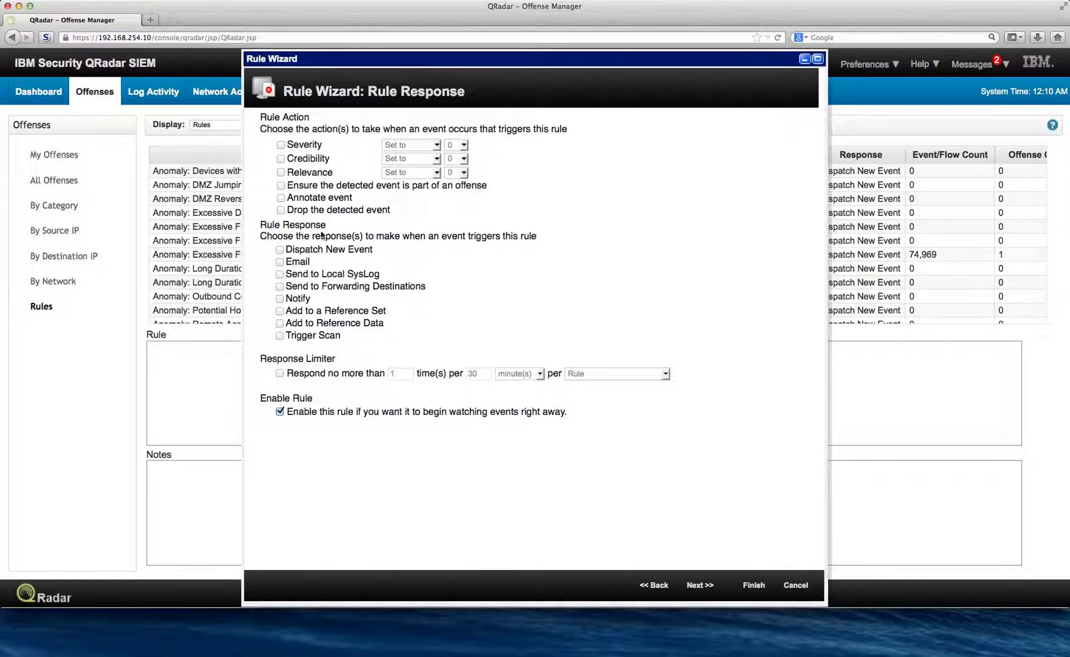
- Enable the Annotate event action to view its annotation field, disable it again, and finish the rule
left_click(281, 197)
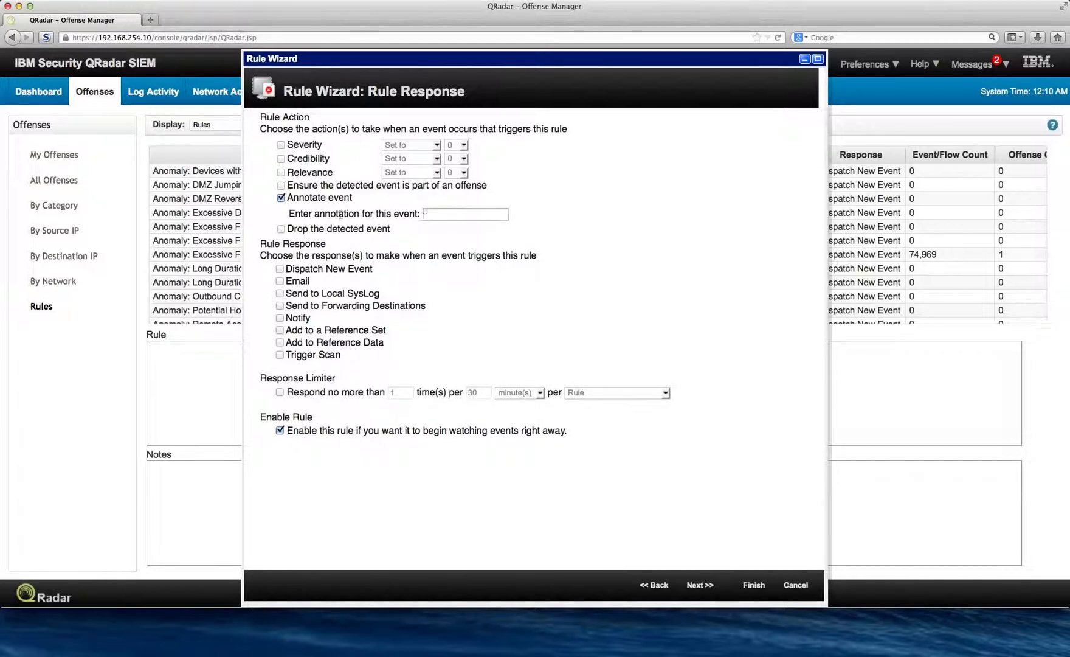
left_click(280, 197)
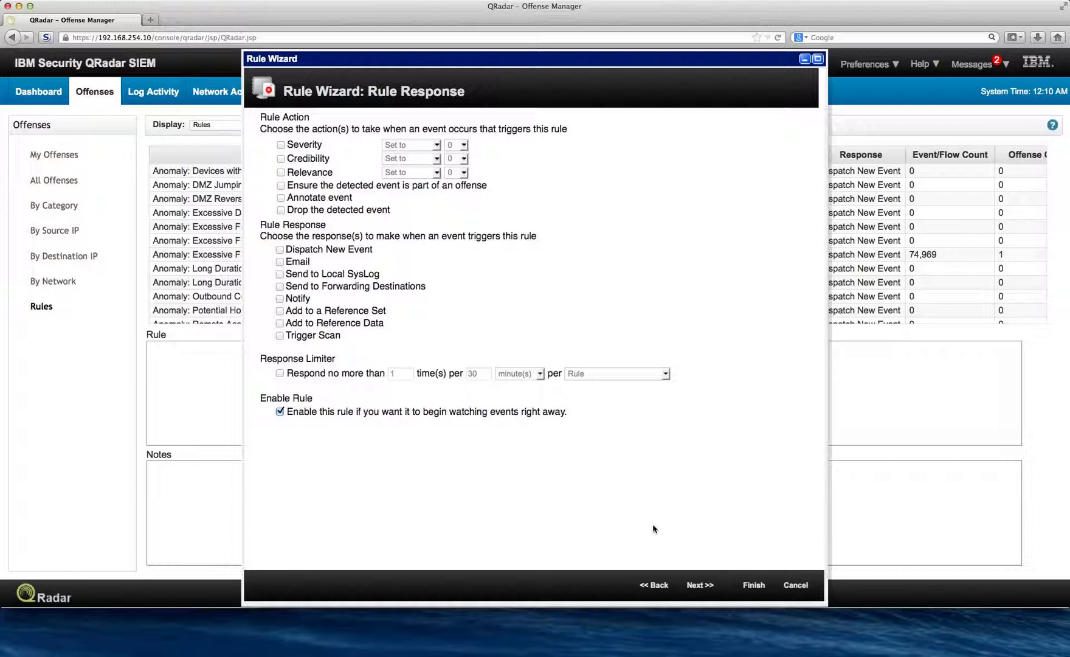
left_click(754, 585)
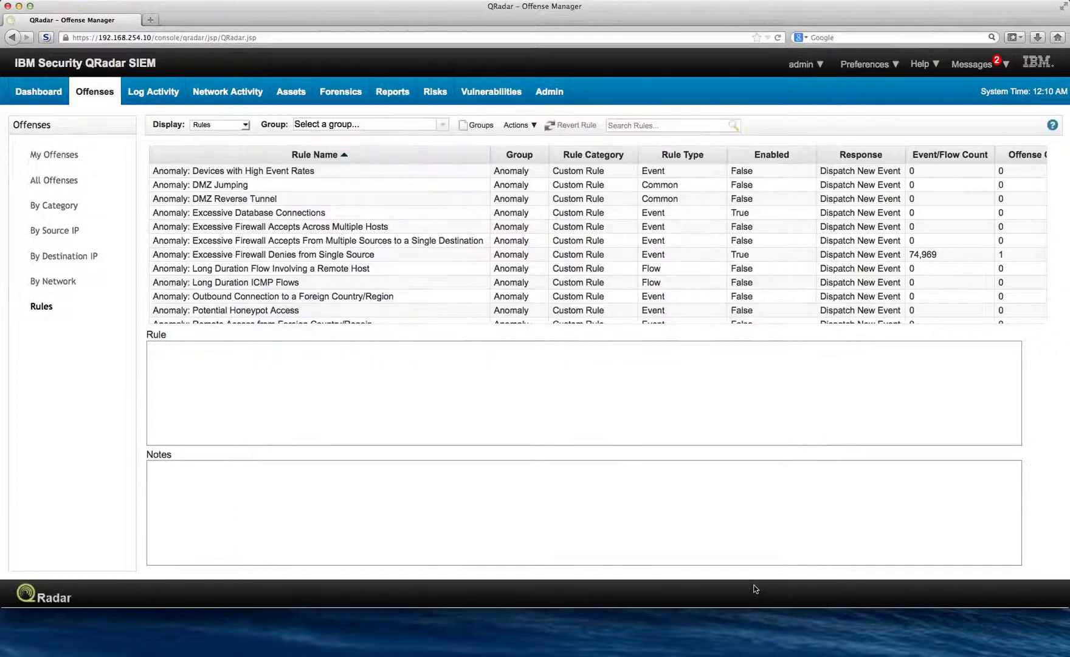